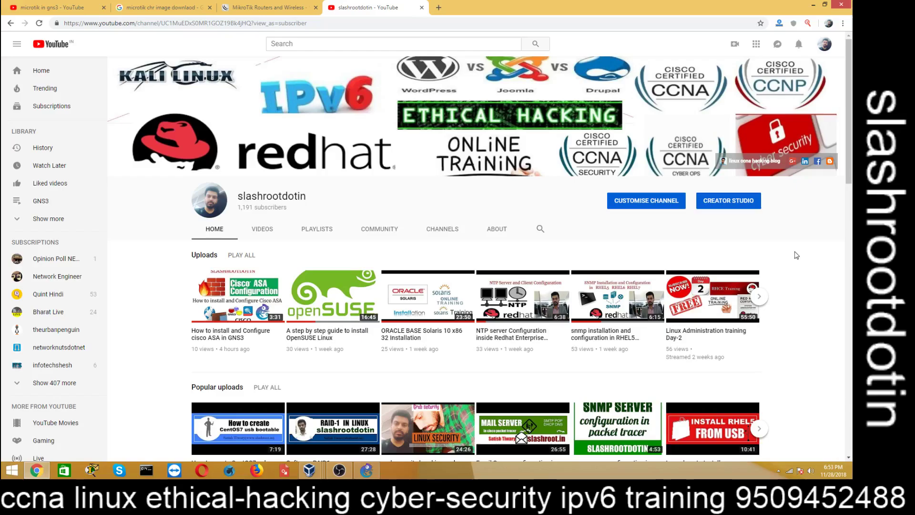
# Switch to the MikroTik Routers and Wireless tab showing the Cloud Hosted Router downloads
pyautogui.click(286, 7)
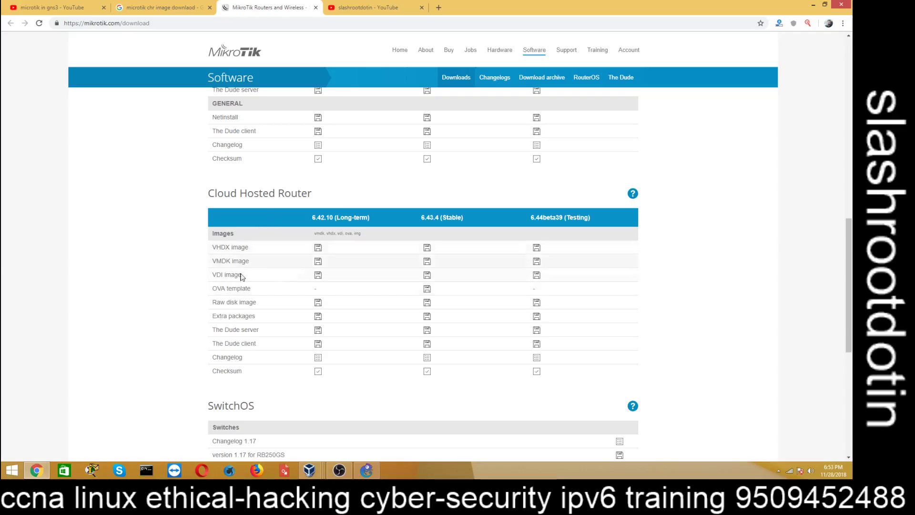
# Highlight the Cloud Hosted Router image rows, then minimize Chrome to reveal GNS3
pyautogui.moveTo(212, 317); pyautogui.dragTo(265, 317)
pyautogui.click(224, 314)
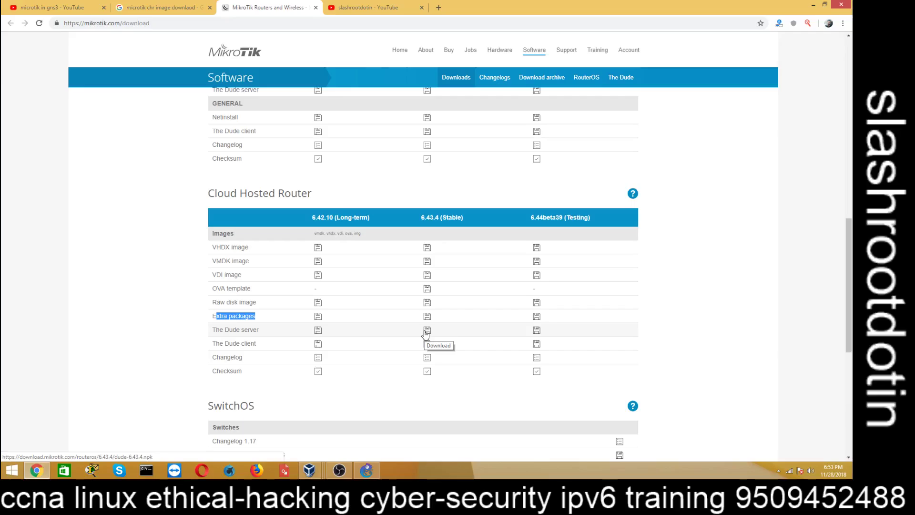
pyautogui.click(710, 305)
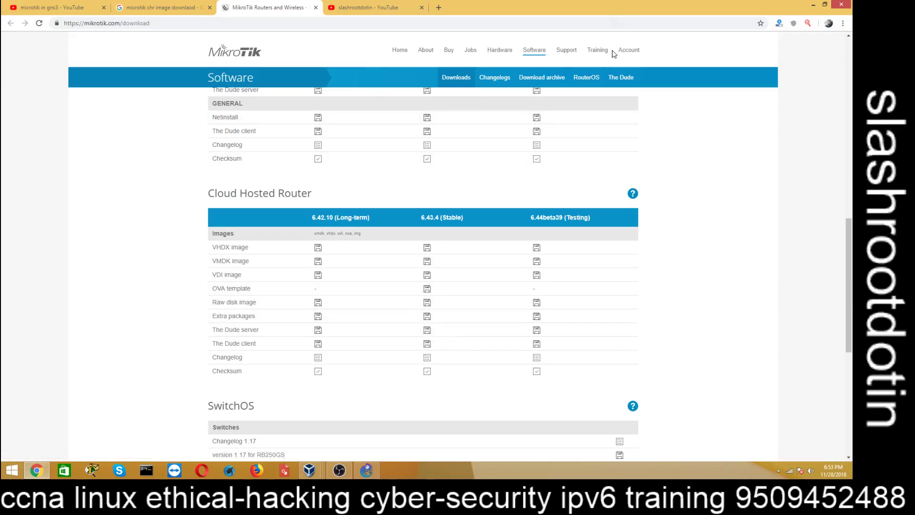
pyautogui.click(813, 4)
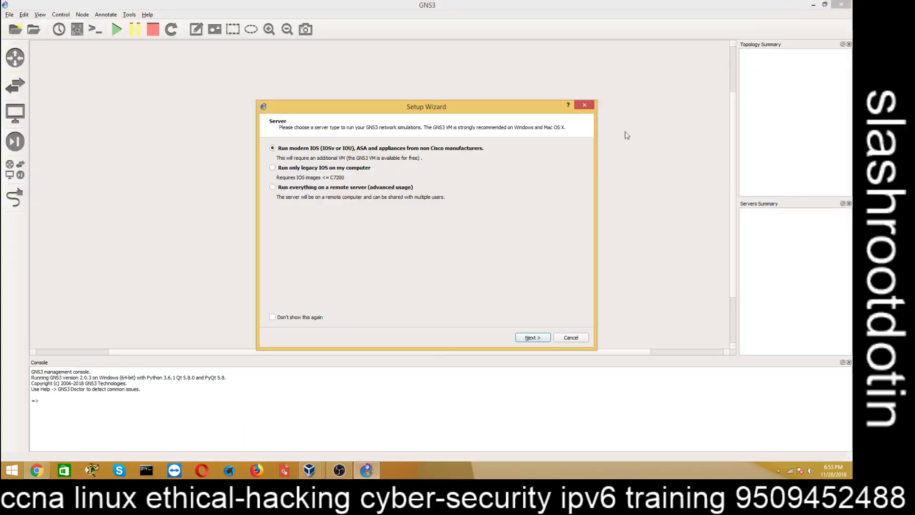
# Cancel the Setup Wizard and decline the GNS3 update check once the local server connects
pyautogui.click(571, 338)
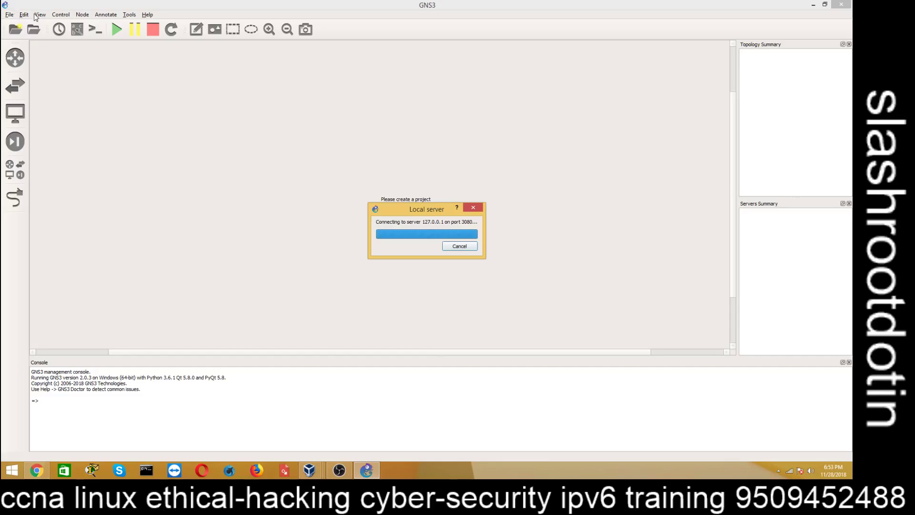
pyautogui.click(814, 7)
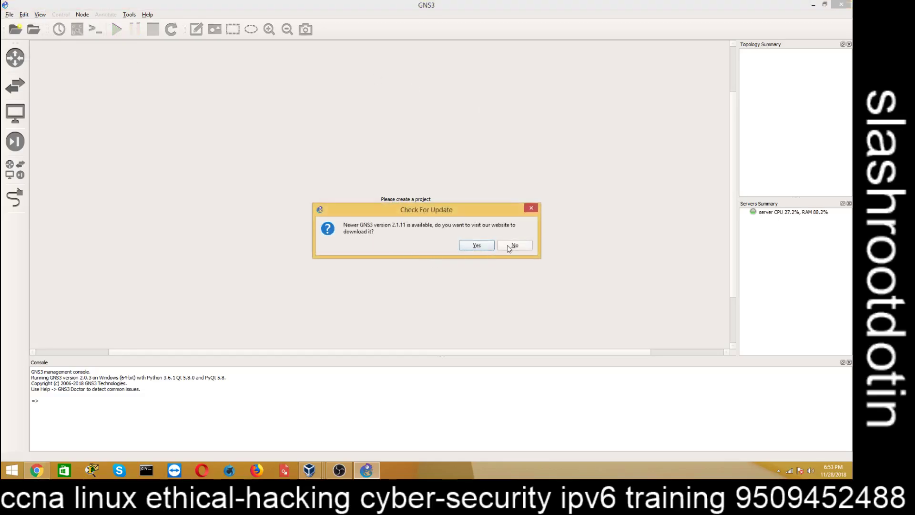
pyautogui.click(515, 246)
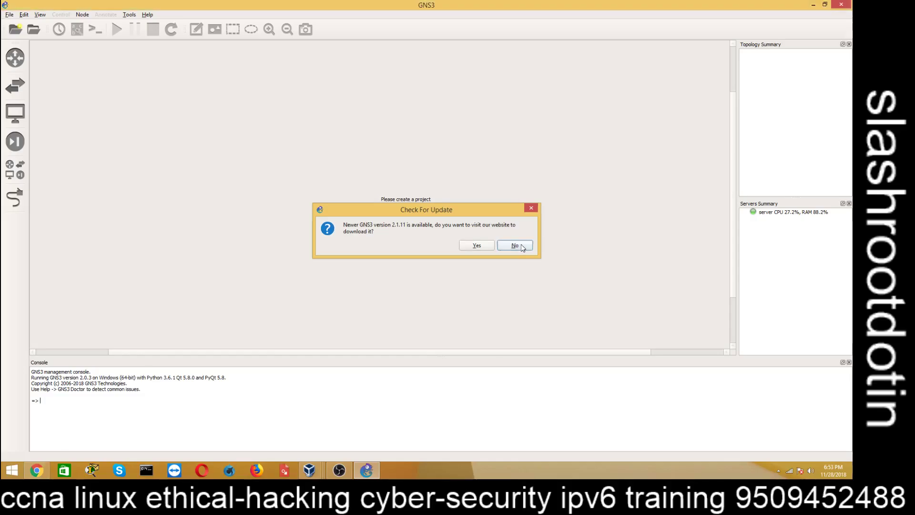
# Create a new blank project named 'Microtik router'
pyautogui.click(9, 15)
pyautogui.click(14, 24)
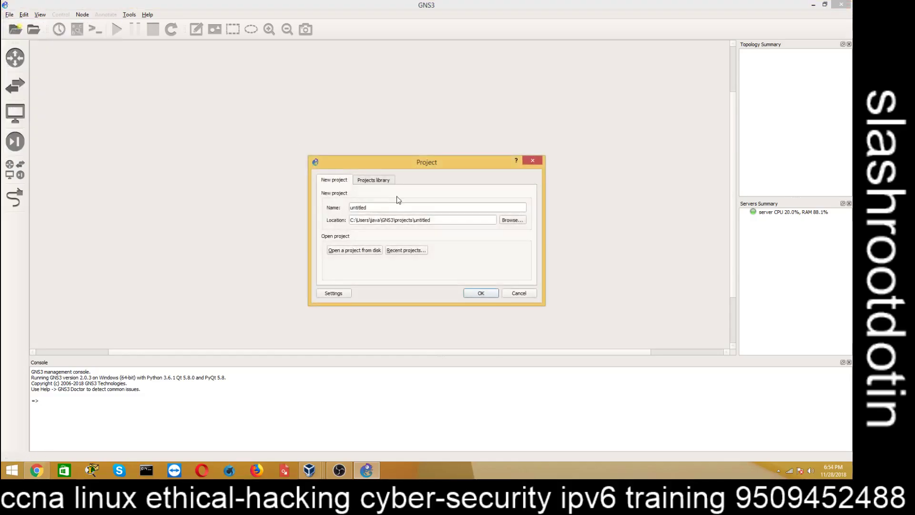
pyautogui.doubleClick(383, 207)
pyautogui.write('Micr')
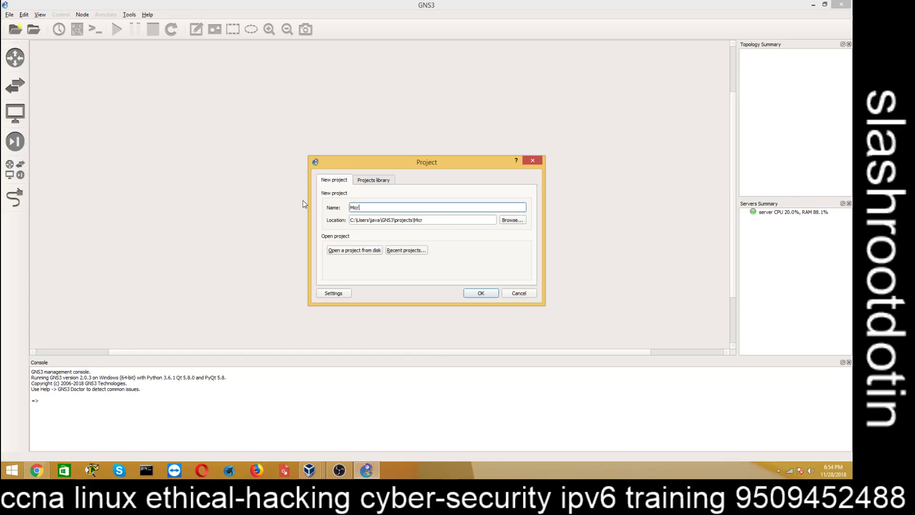
pyautogui.write('o')
pyautogui.write('tik rou')
pyautogui.write('ter')
pyautogui.click(479, 297)
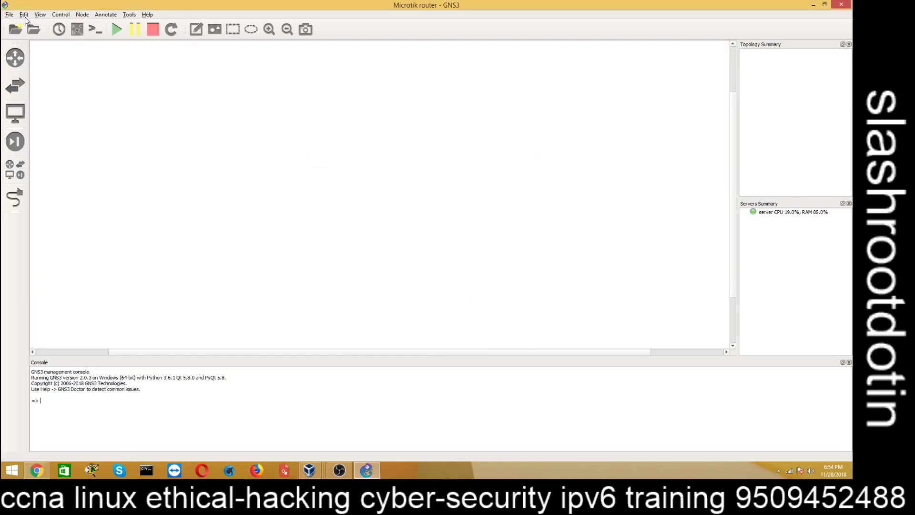
# In Preferences (Ctrl+Shift+P), start a new Qemu VM template and acknowledge the Windows warning
pyautogui.click(25, 16)
pyautogui.press('Escape')
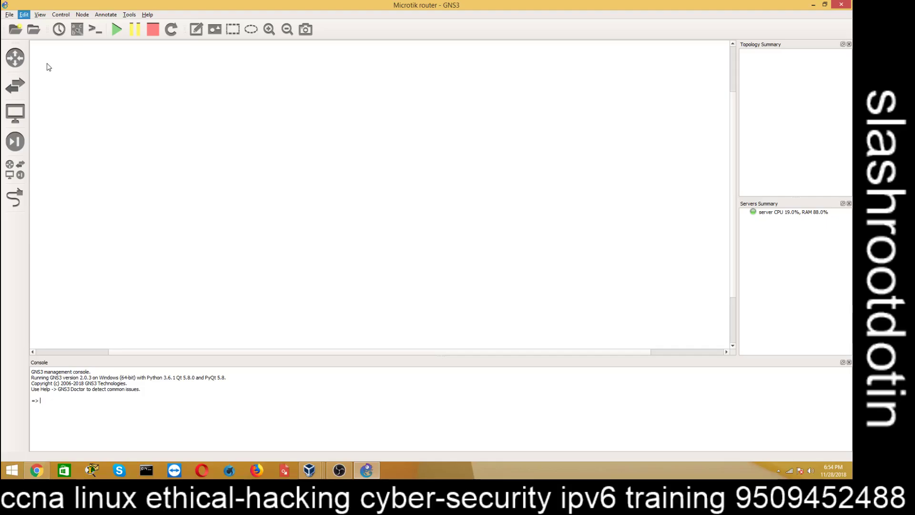
pyautogui.hotkey('ctrl', 'shift', 'p')
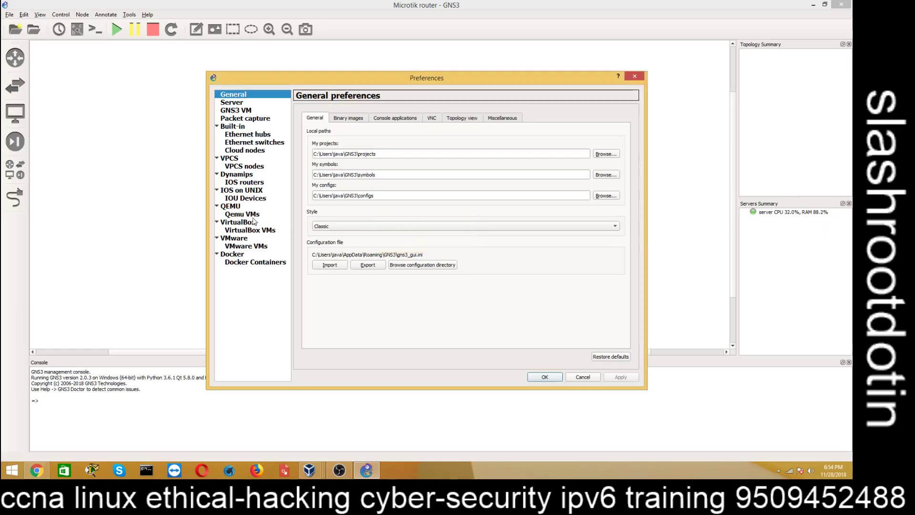
pyautogui.click(254, 216)
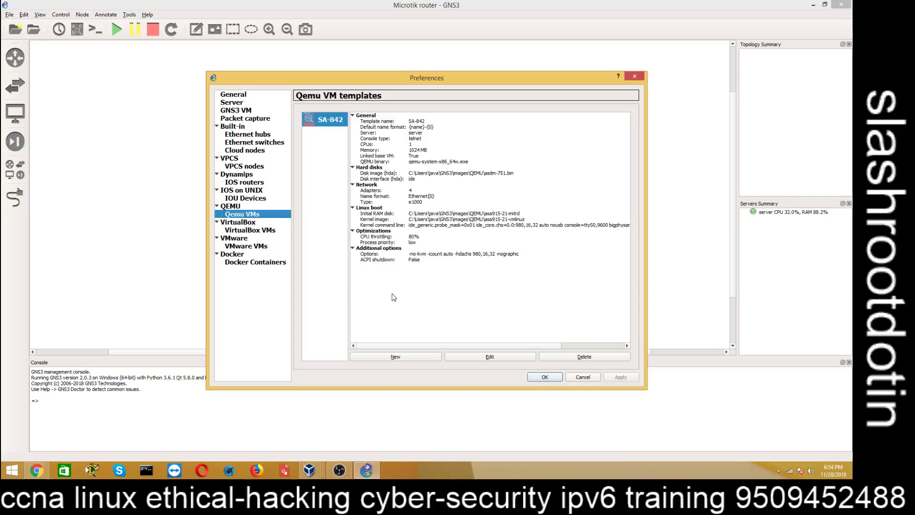
pyautogui.click(422, 356)
pyautogui.click(226, 105)
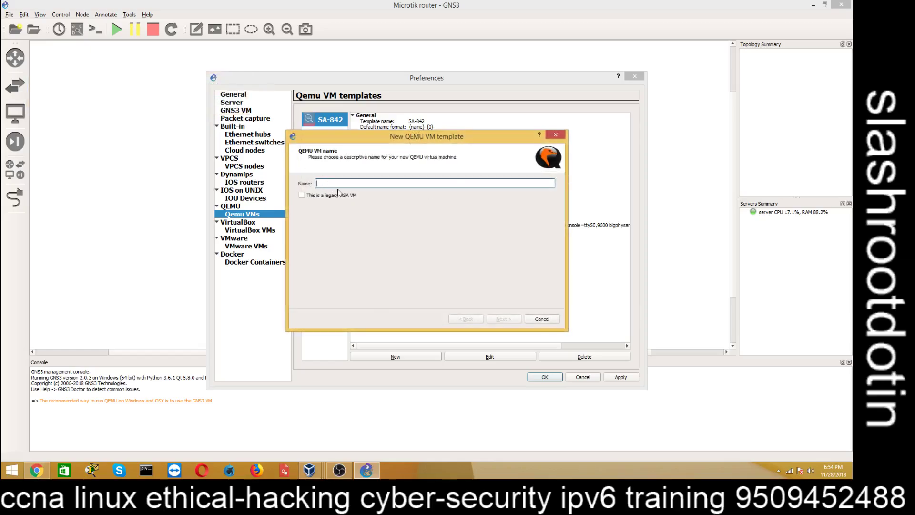
pyautogui.write('M')
pyautogui.write('ic')
pyautogui.write('er')
# Accept the template name, 256 MB RAM and telnet console type
pyautogui.click(506, 319)
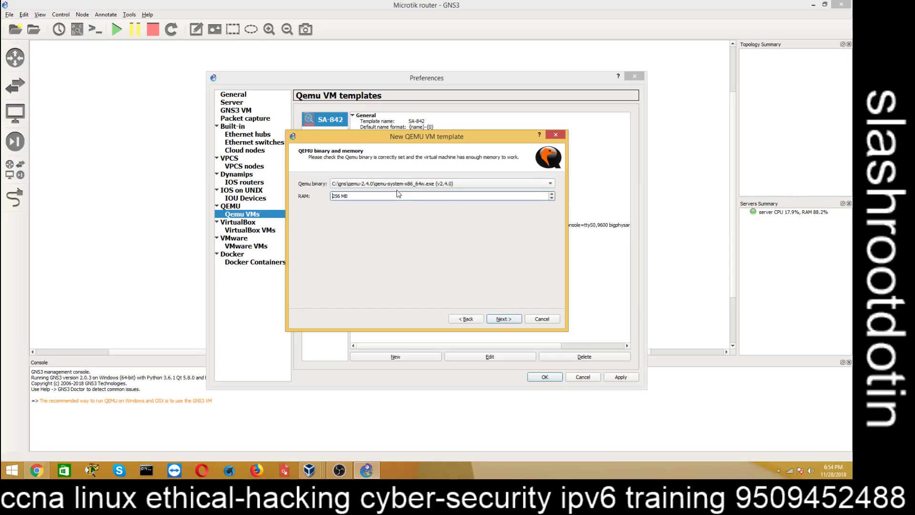
pyautogui.moveTo(342, 197); pyautogui.dragTo(330, 196)
pyautogui.write('51')
pyautogui.write('2')
pyautogui.click(504, 319)
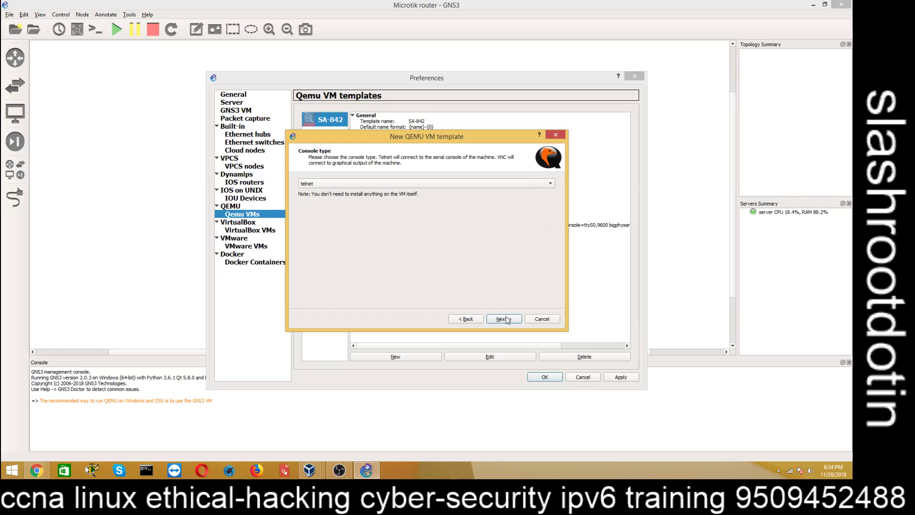
pyautogui.click(506, 320)
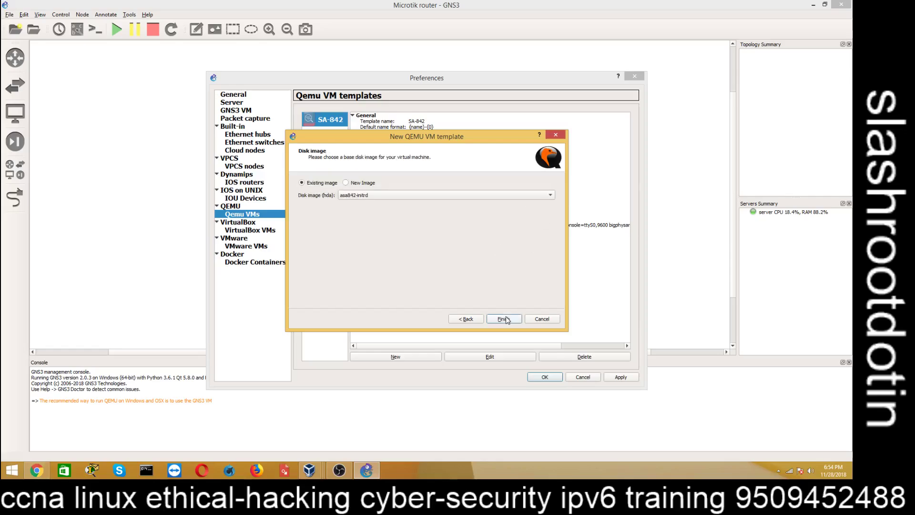
# Choose a new disk image: Desktop > ASA 751 for GNS3 > chr-6.43.4.img
pyautogui.click(360, 184)
pyautogui.click(517, 195)
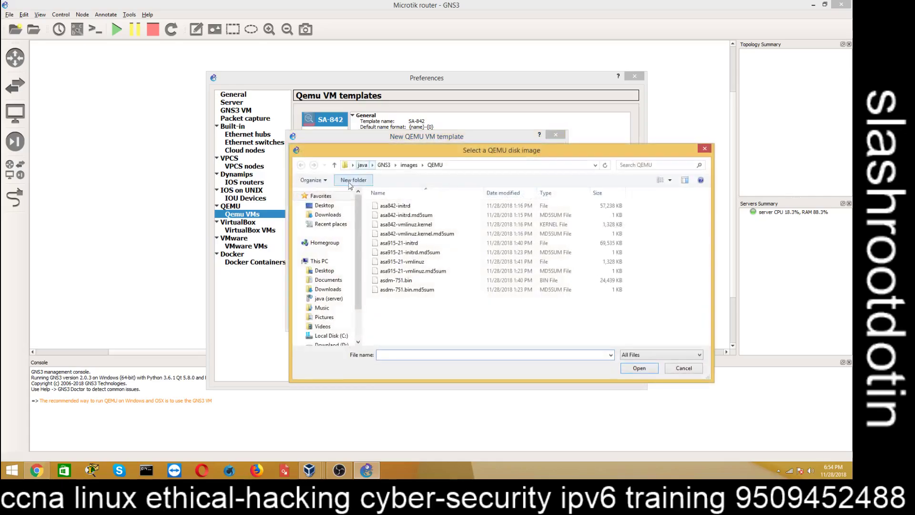
pyautogui.click(328, 206)
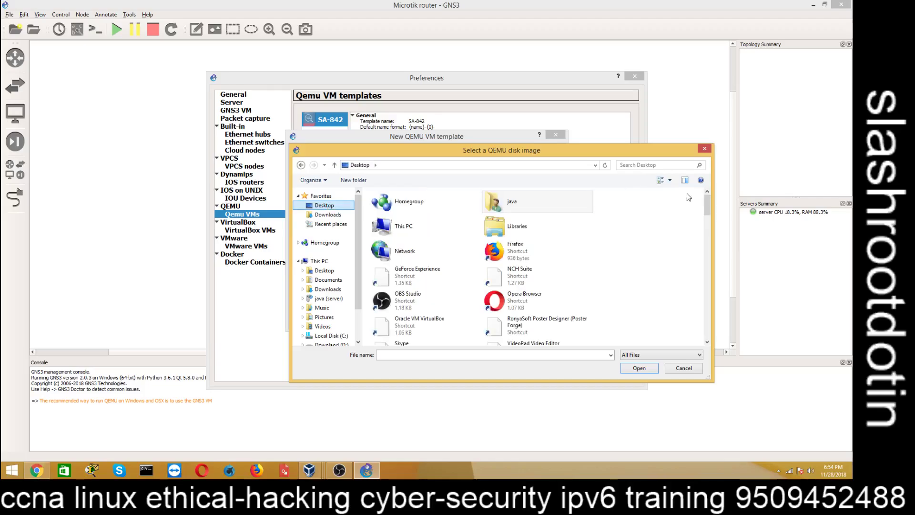
pyautogui.moveTo(707, 205); pyautogui.dragTo(707, 224)
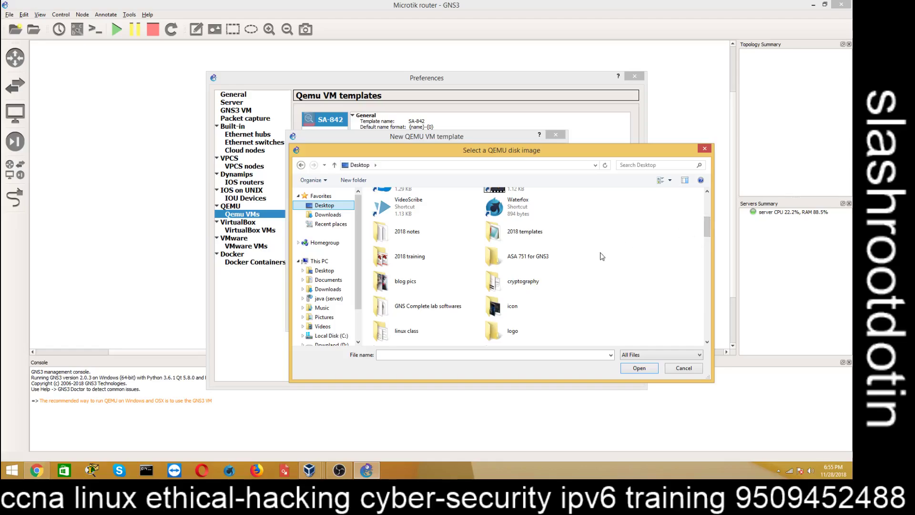
pyautogui.doubleClick(542, 260)
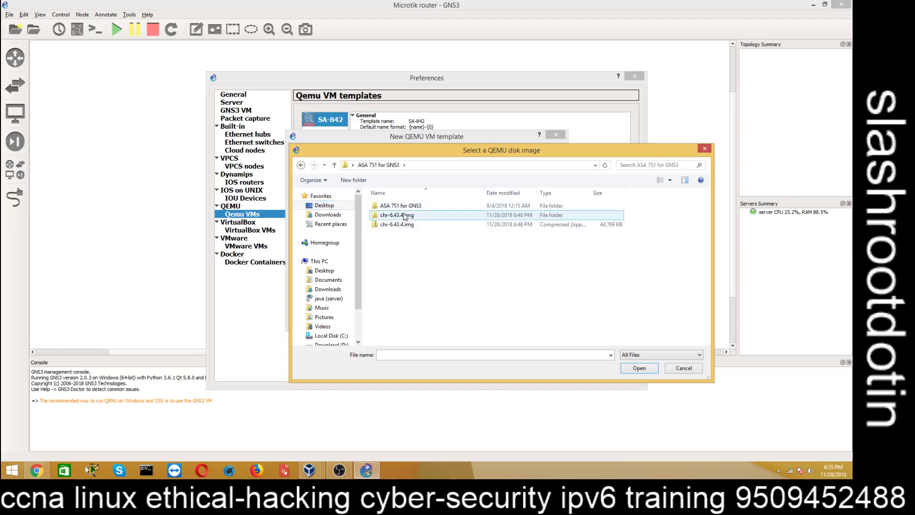
pyautogui.doubleClick(408, 216)
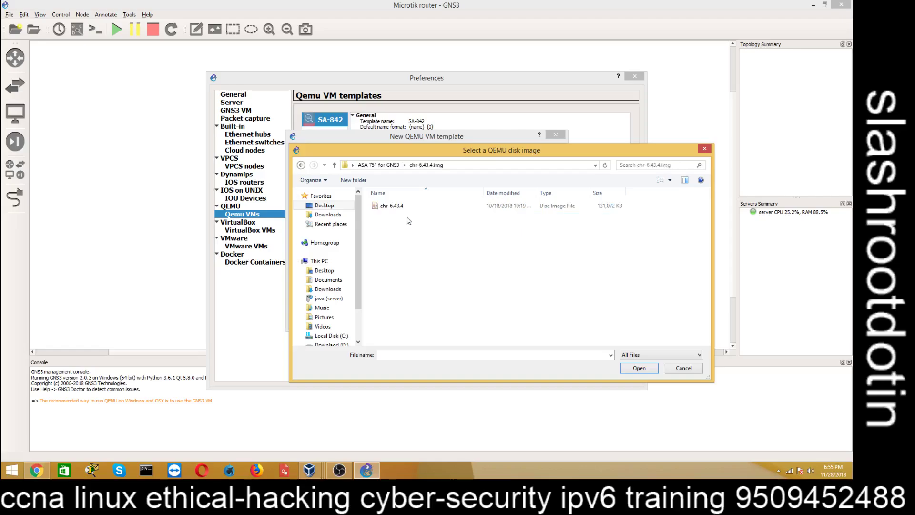
pyautogui.click(403, 211)
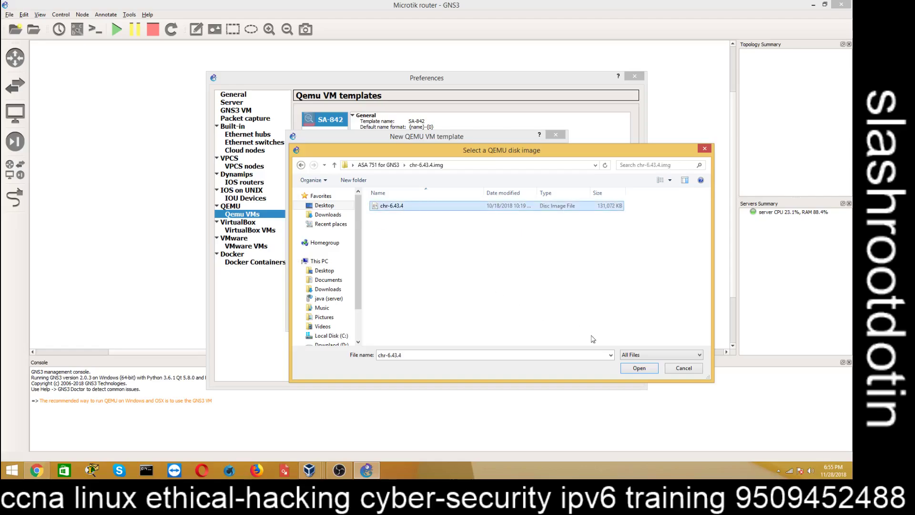
# Copy chr-6.43.4 to the images directory, finish the Microtik router template, close Preferences
pyautogui.click(633, 369)
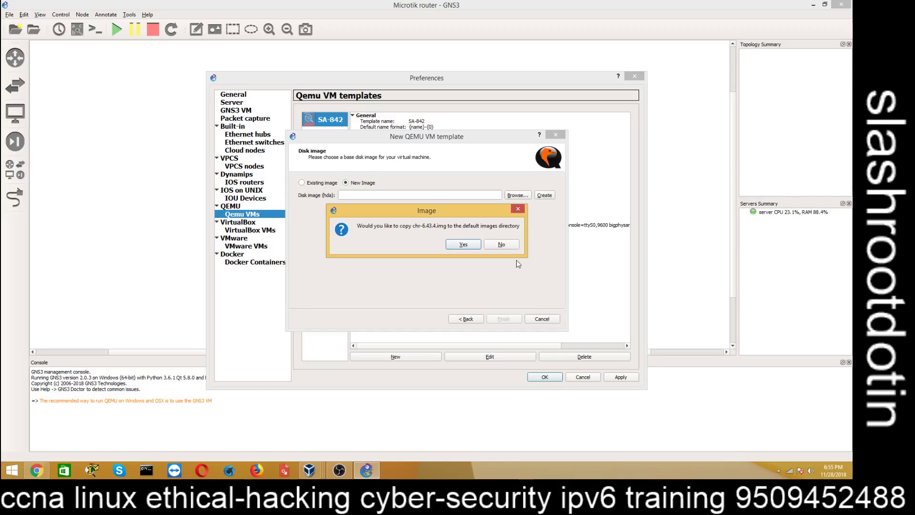
pyautogui.click(462, 245)
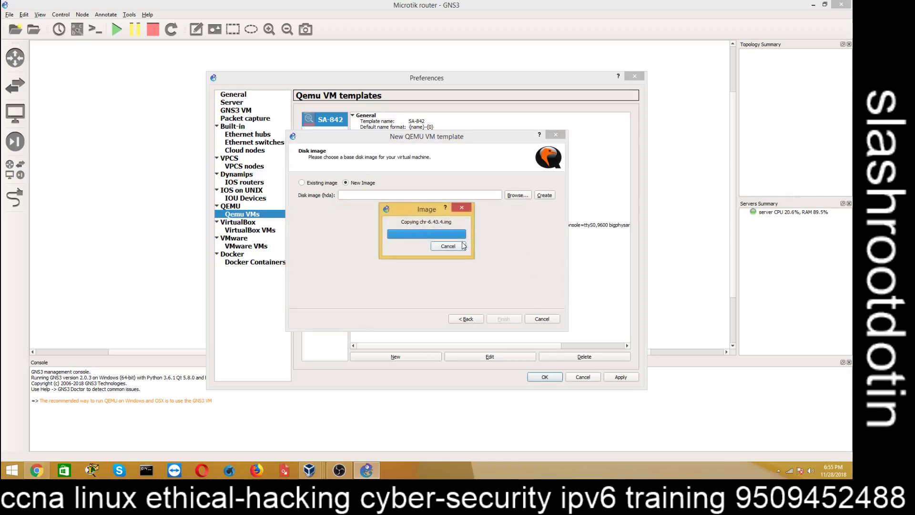
pyautogui.click(503, 319)
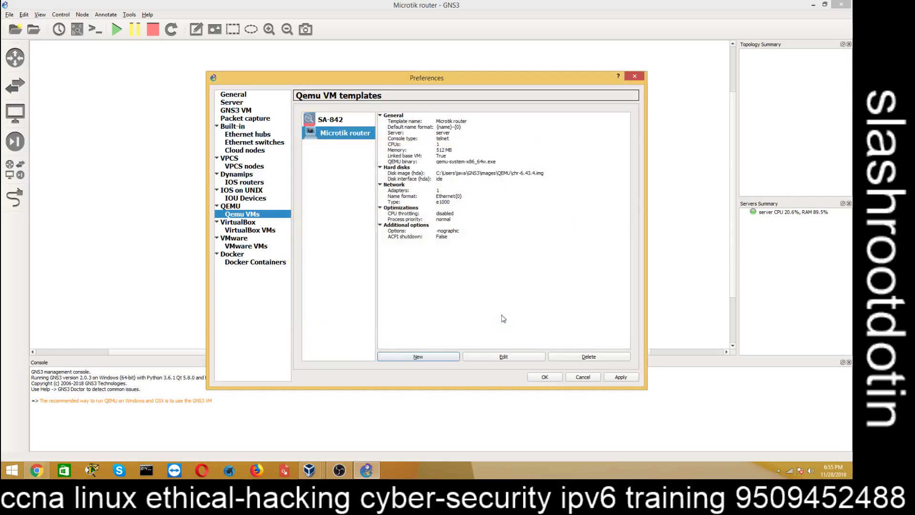
pyautogui.click(550, 377)
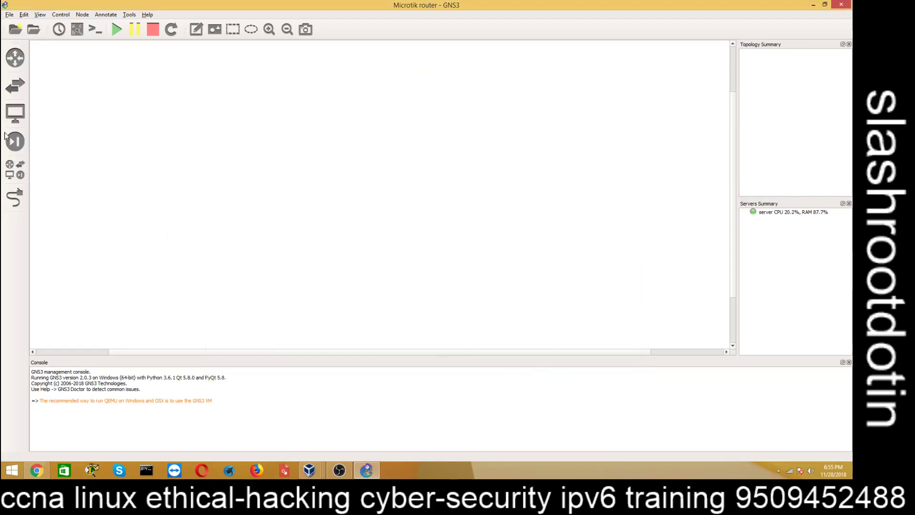
# Place a Microtik router node and a VPCS node from End devices on the canvas
pyautogui.click(13, 142)
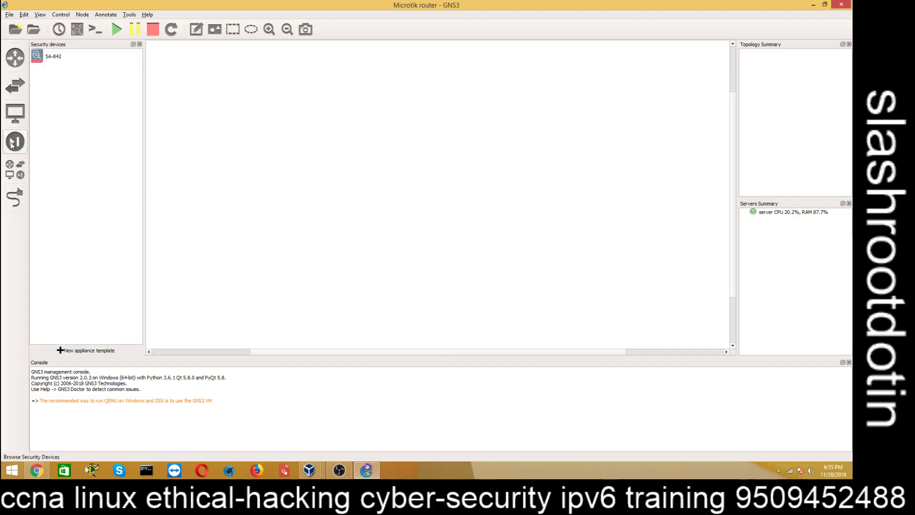
pyautogui.click(15, 113)
pyautogui.click(13, 63)
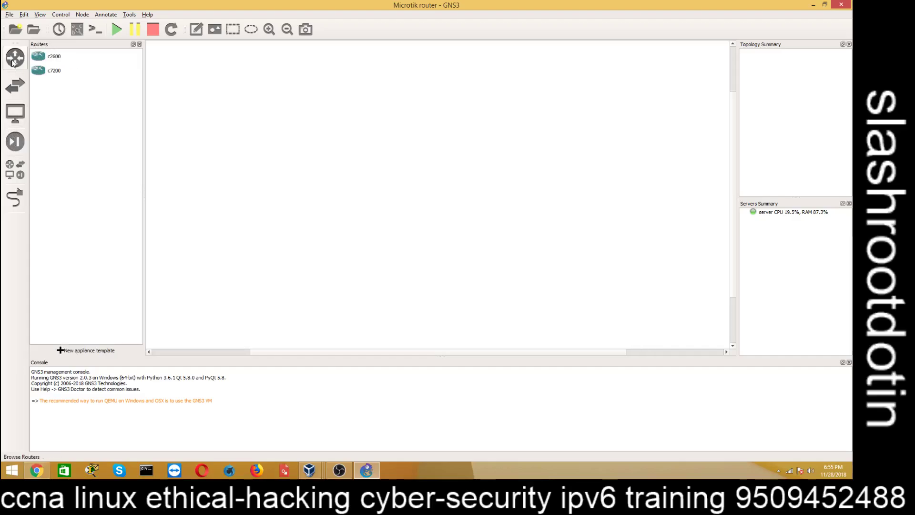
pyautogui.click(15, 61)
pyautogui.click(18, 111)
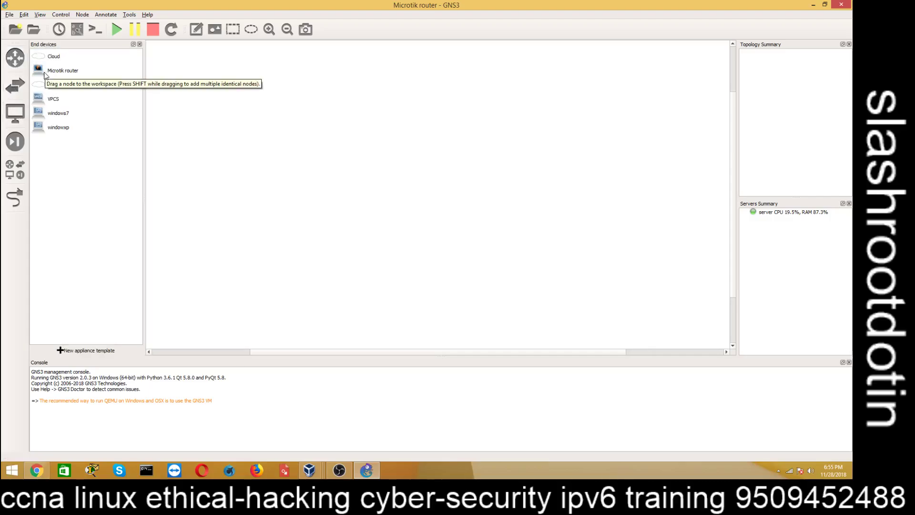
pyautogui.moveTo(44, 71); pyautogui.dragTo(293, 117)
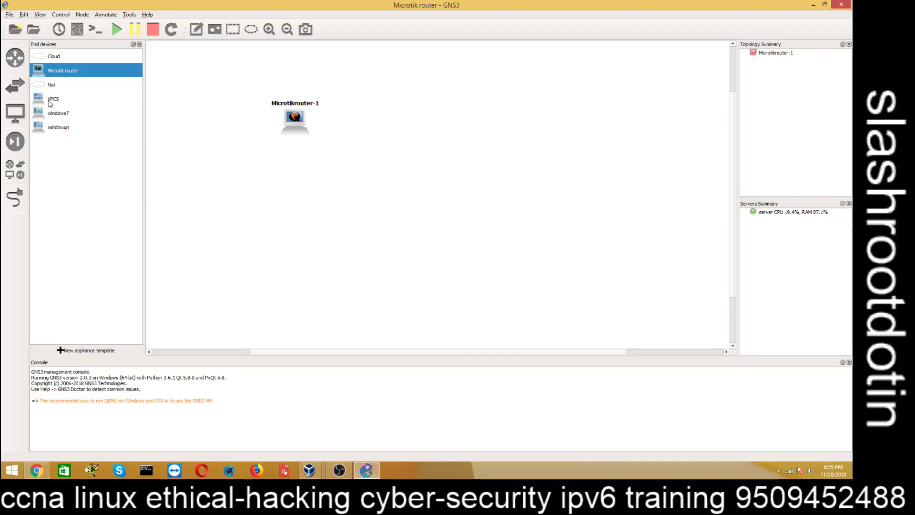
pyautogui.moveTo(51, 105); pyautogui.dragTo(550, 172)
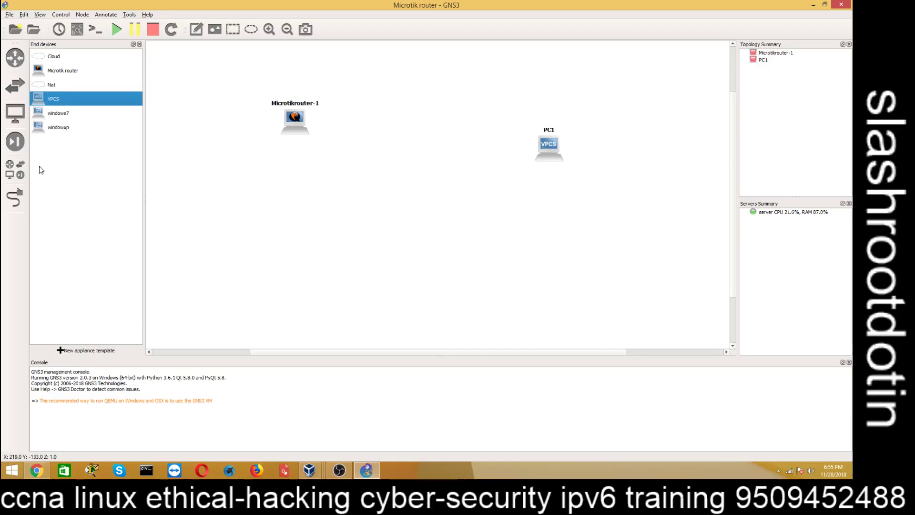
# Link Microtikrouter-1 Ethernet0 to PC1
pyautogui.click(15, 205)
pyautogui.click(295, 119)
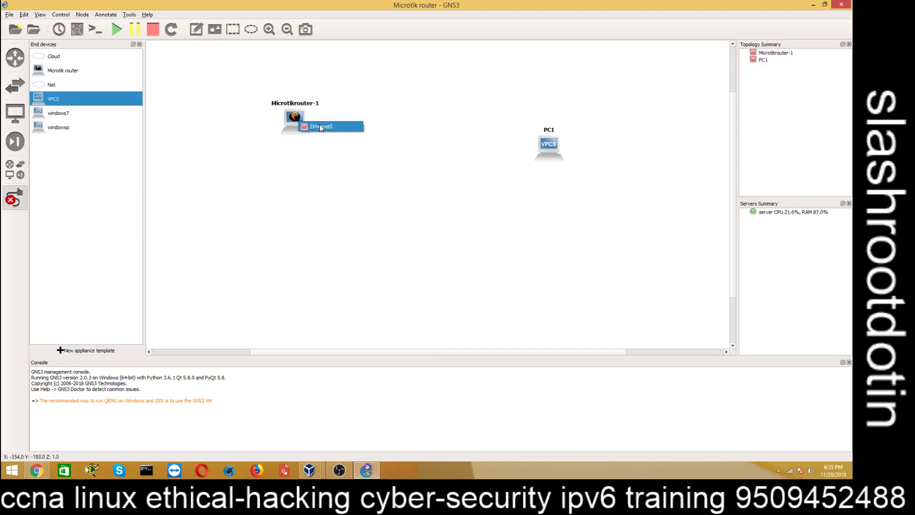
pyautogui.click(321, 126)
pyautogui.click(551, 145)
pyautogui.click(576, 152)
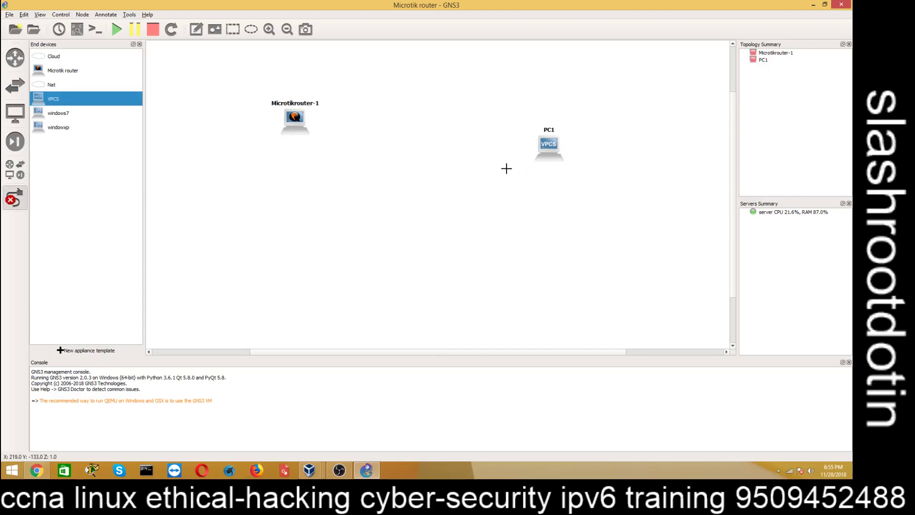
pyautogui.click(14, 204)
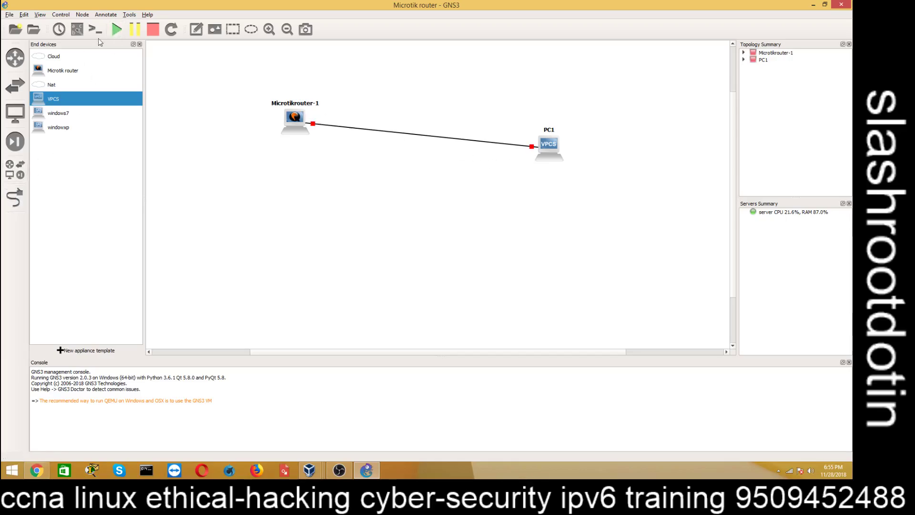
# Start all devices and open the Microtikrouter-1 console
pyautogui.click(115, 30)
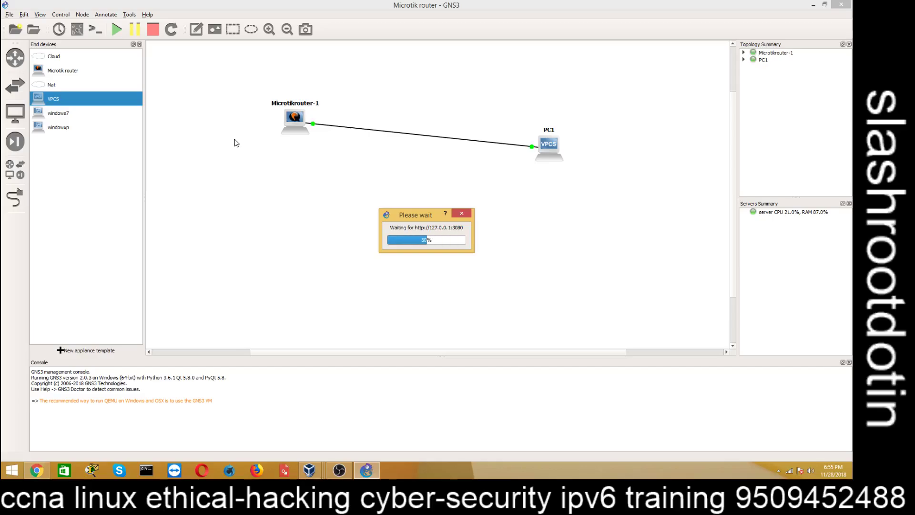
pyautogui.rightClick(294, 123)
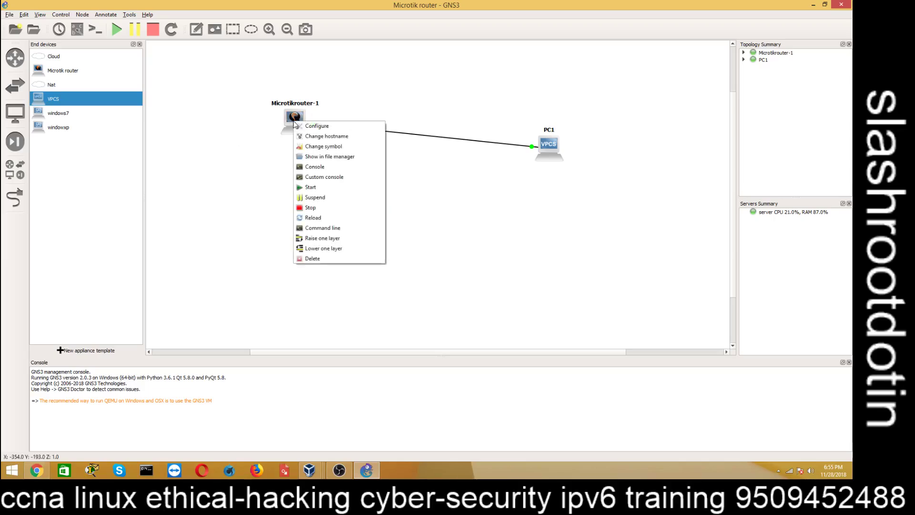
pyautogui.click(316, 167)
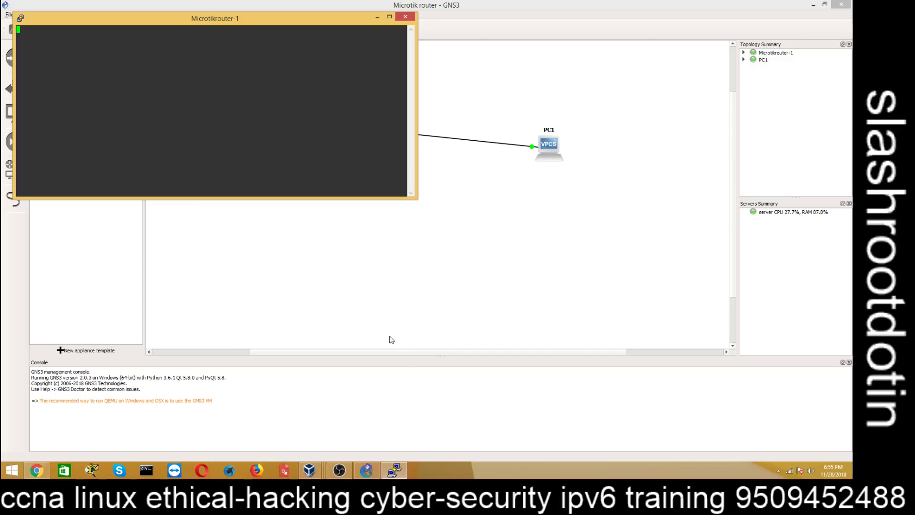
# Center the console window and enter 'admin' at the MikroTik login prompt
pyautogui.moveTo(259, 20); pyautogui.dragTo(478, 199)
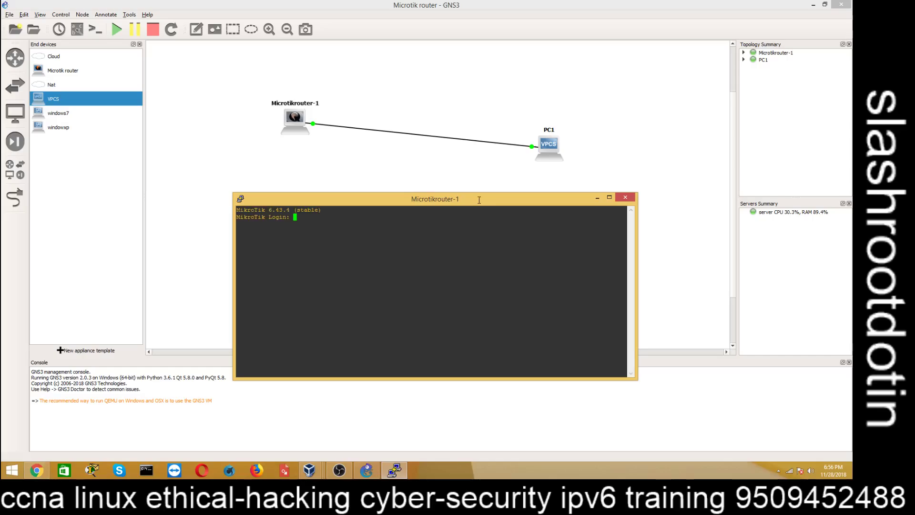
pyautogui.write('a')
pyautogui.write('dmin')
pyautogui.press('Return')
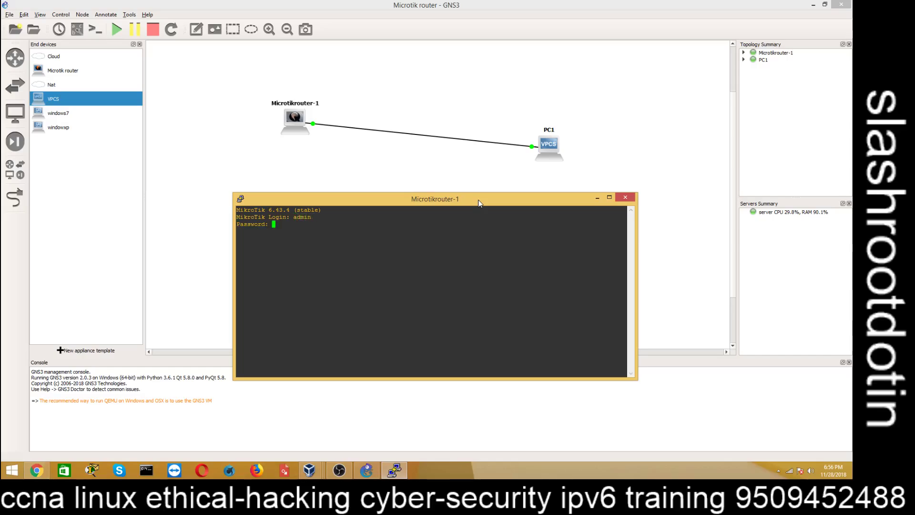